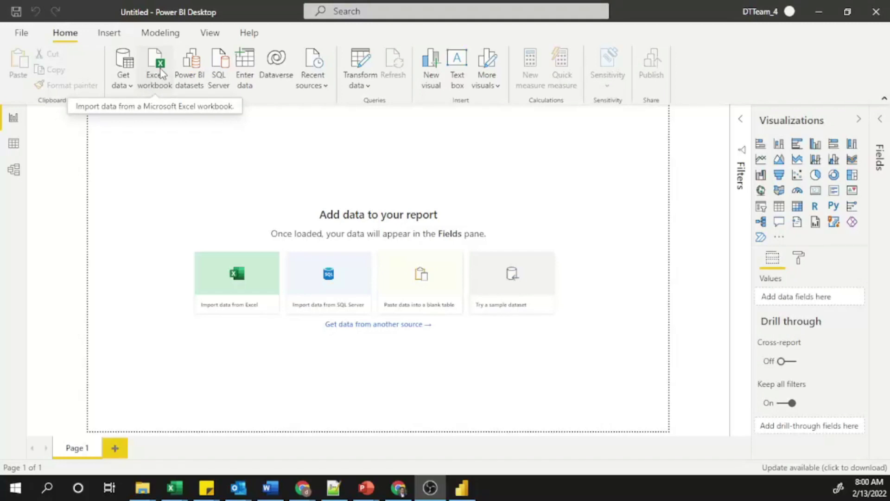
# - Choose the Excel Workbook connector from Get data's File category and connect
pyautogui.click(132, 87)
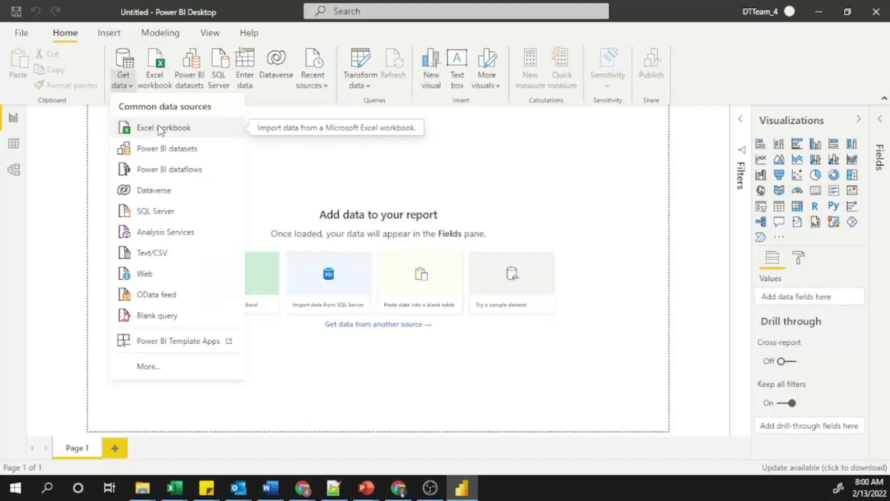
pyautogui.click(149, 367)
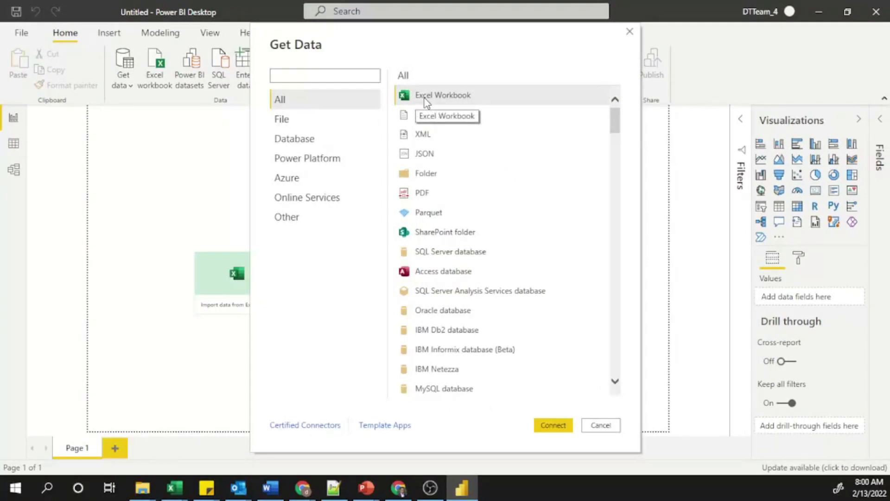
pyautogui.click(281, 121)
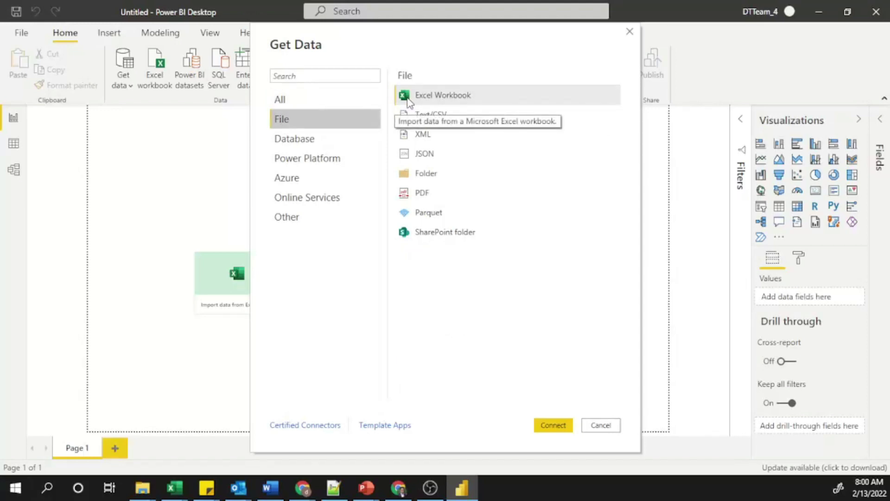
pyautogui.click(452, 96)
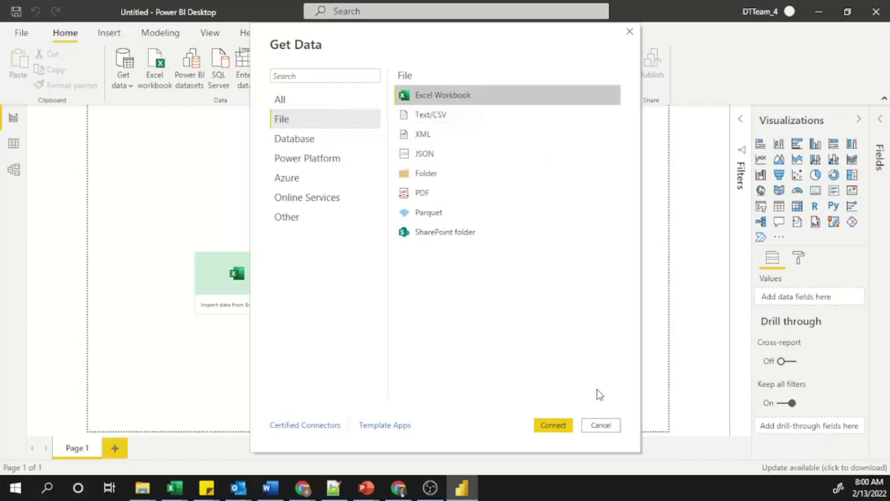
pyautogui.click(560, 425)
pyautogui.click(557, 426)
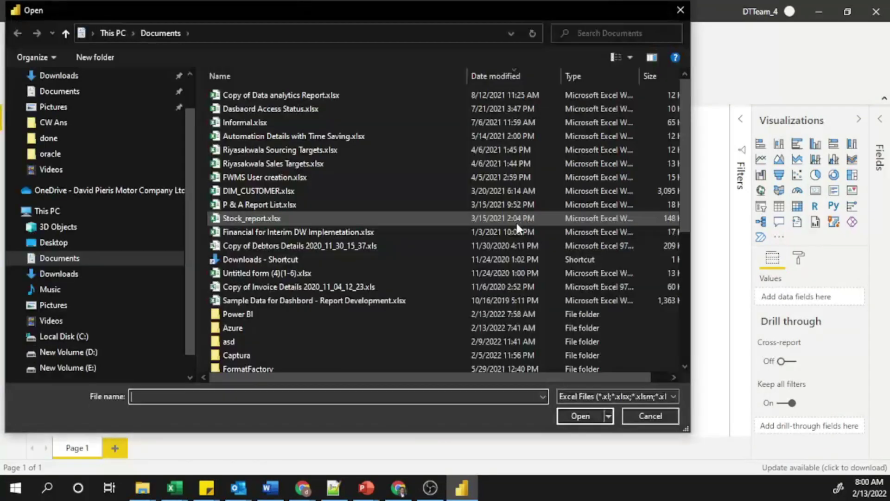
# - Open Sample Data for Dashbord - Report Development.xlsx from Documents > Power BI
pyautogui.click(70, 258)
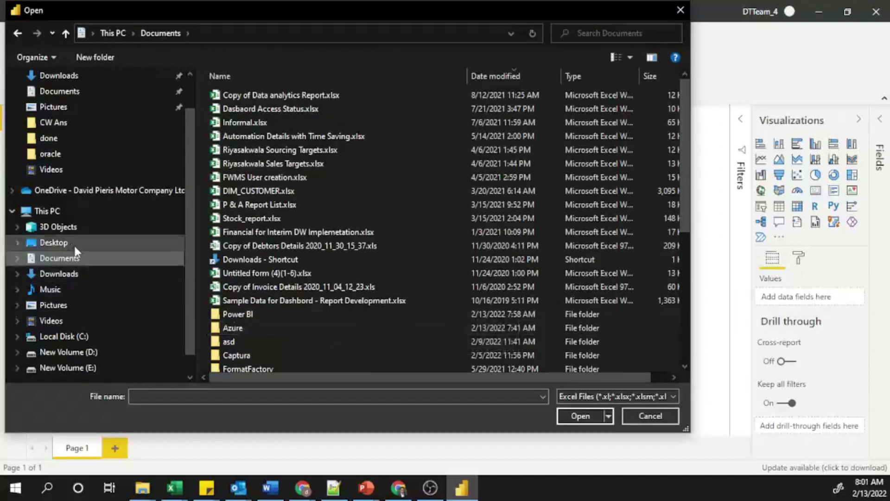
pyautogui.doubleClick(246, 315)
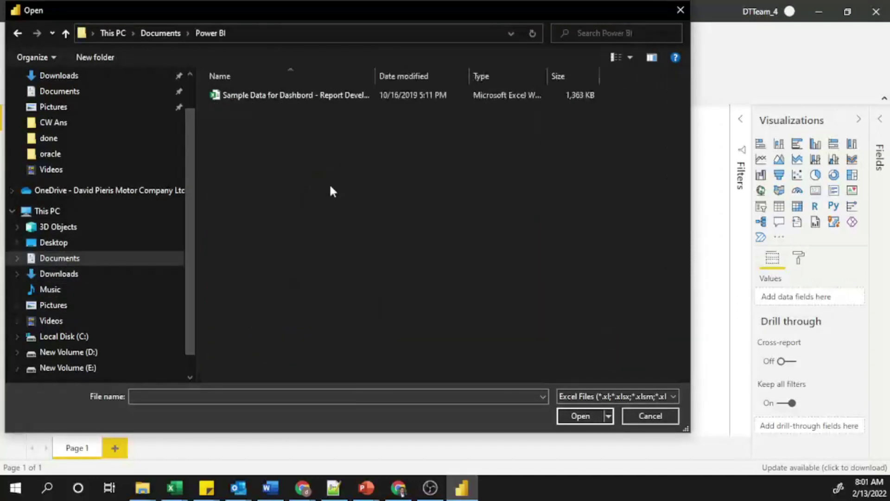
pyautogui.click(260, 99)
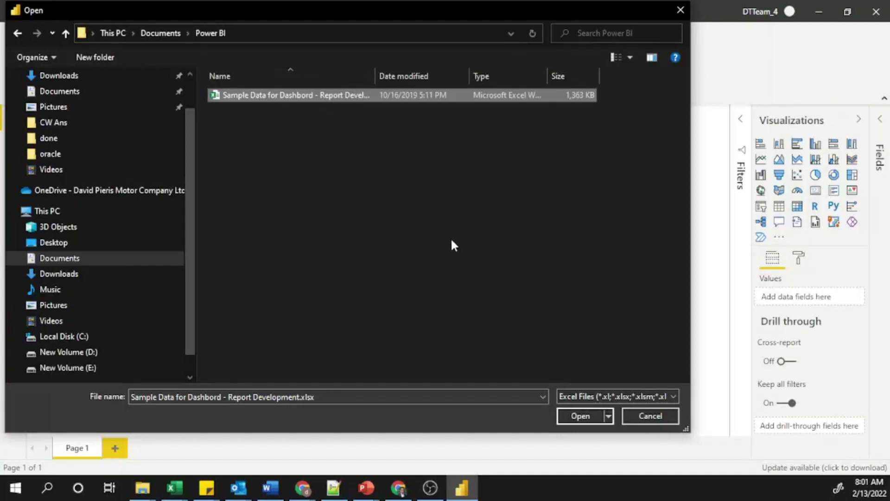
pyautogui.click(574, 417)
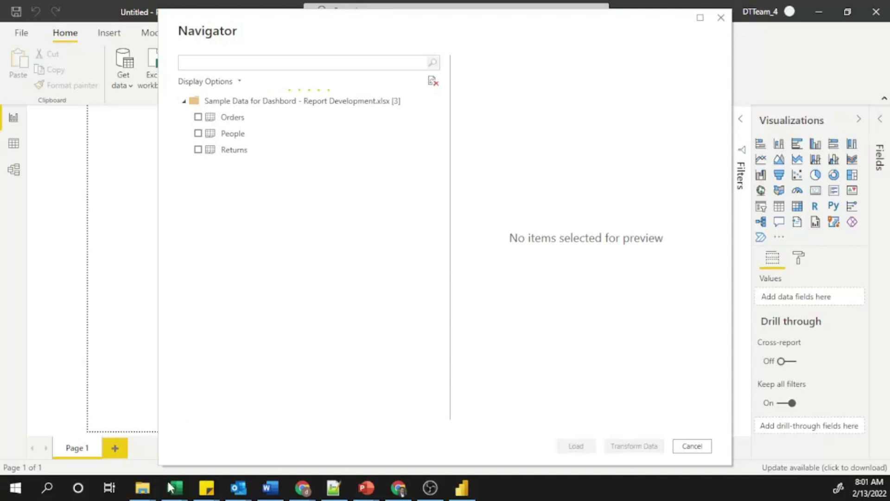
pyautogui.moveTo(174, 488)
pyautogui.click(456, 447)
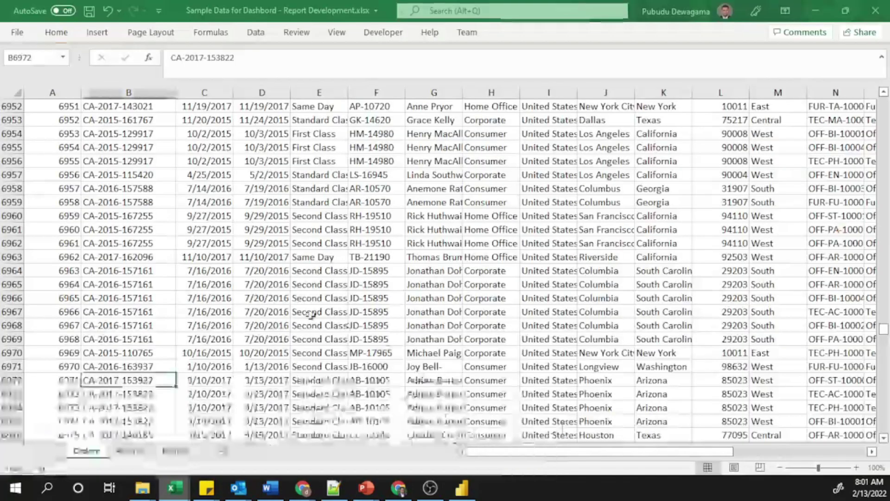
pyautogui.scroll(5, 213, 243)
pyautogui.scroll(-3, 213, 243)
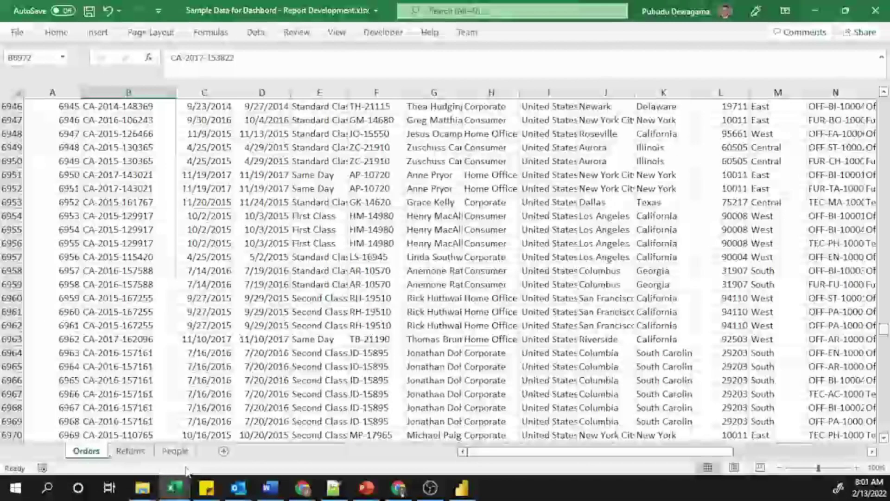
pyautogui.click(175, 451)
pyautogui.click(139, 449)
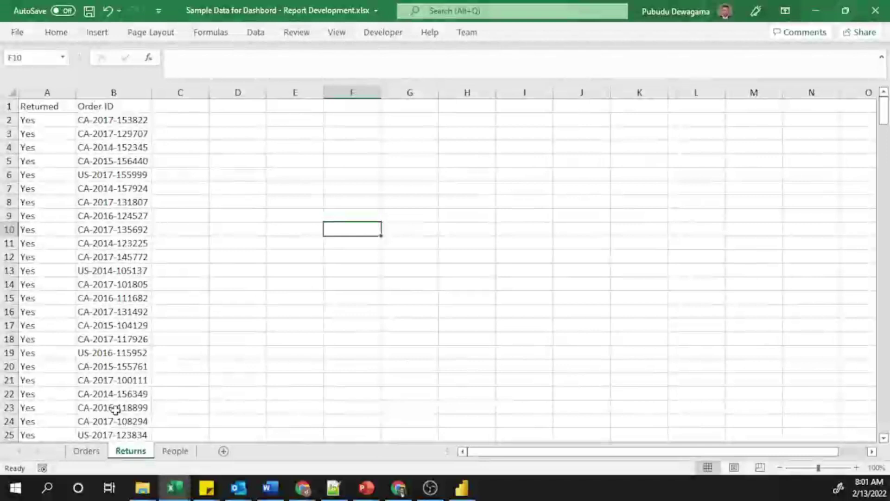
pyautogui.click(88, 451)
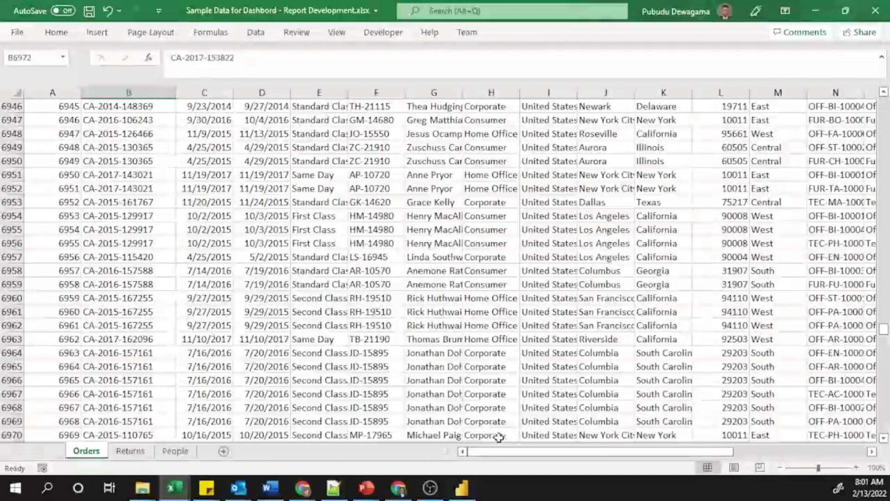
pyautogui.click(464, 493)
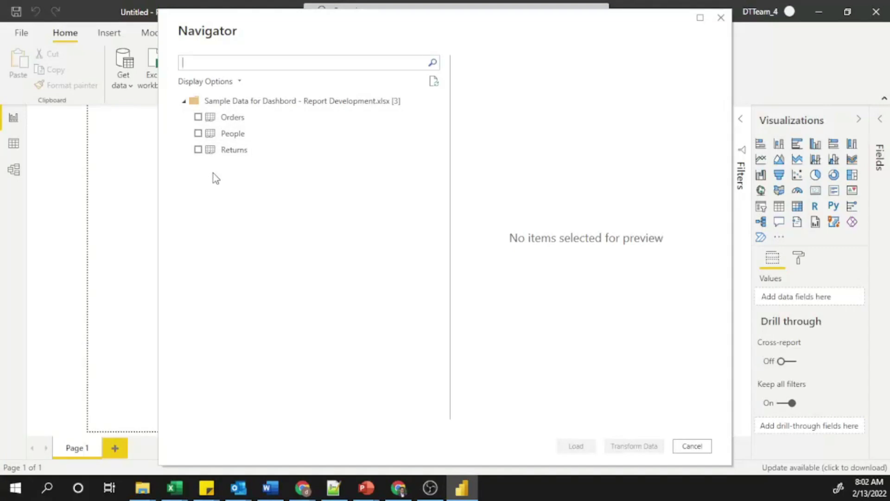
# - Tick the Orders, People and Returns tables in Navigator and load them
pyautogui.click(198, 117)
pyautogui.click(197, 133)
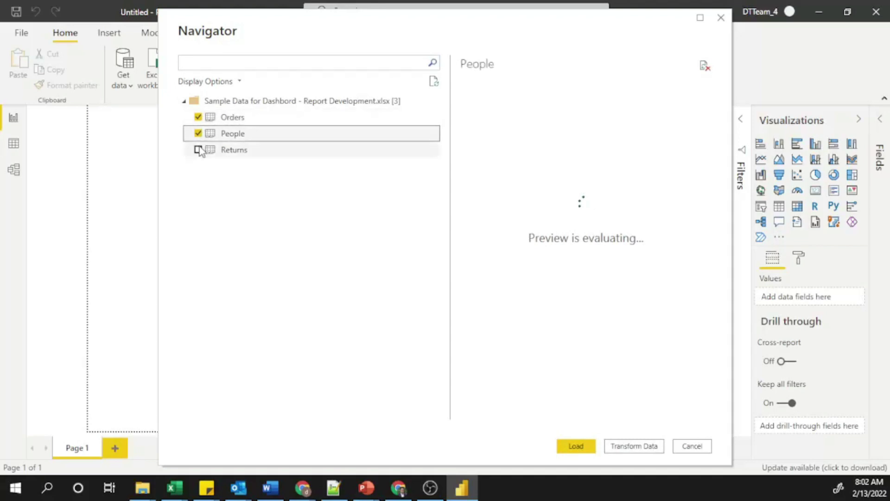
pyautogui.click(198, 150)
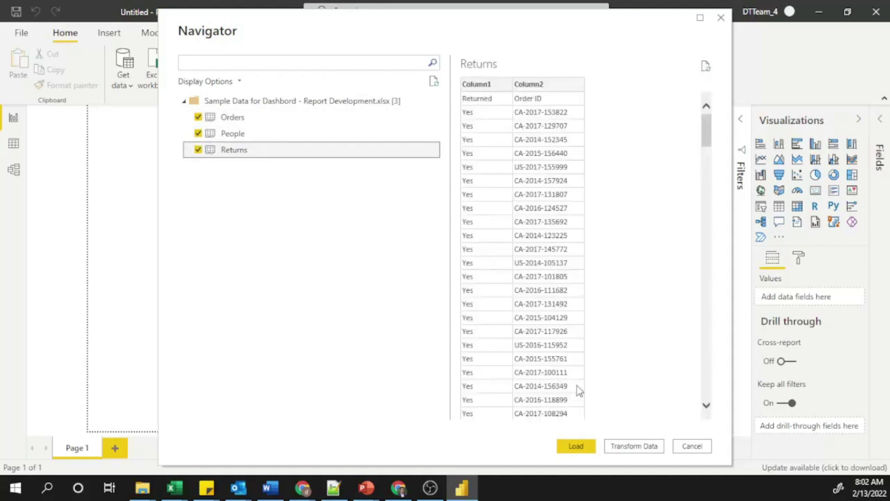
pyautogui.click(576, 447)
pyautogui.click(576, 446)
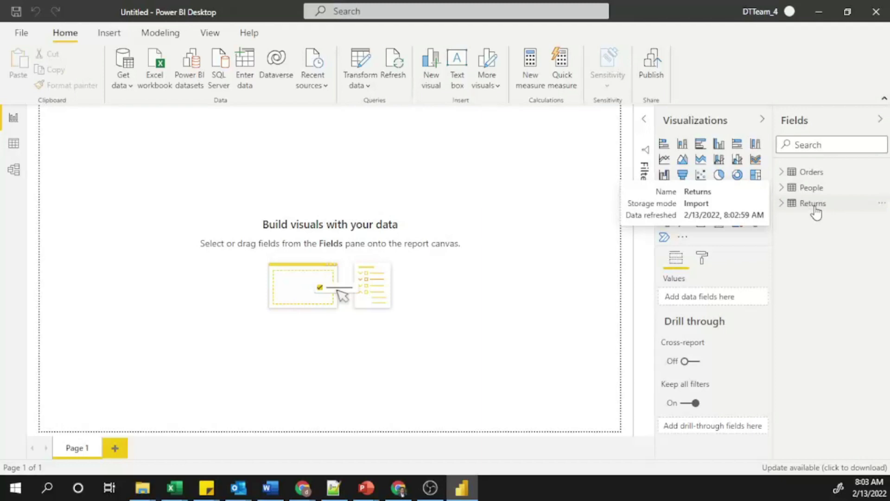
# - Expand Orders in the Fields pane, then switch to the Sample Data Excel workbook
pyautogui.click(781, 172)
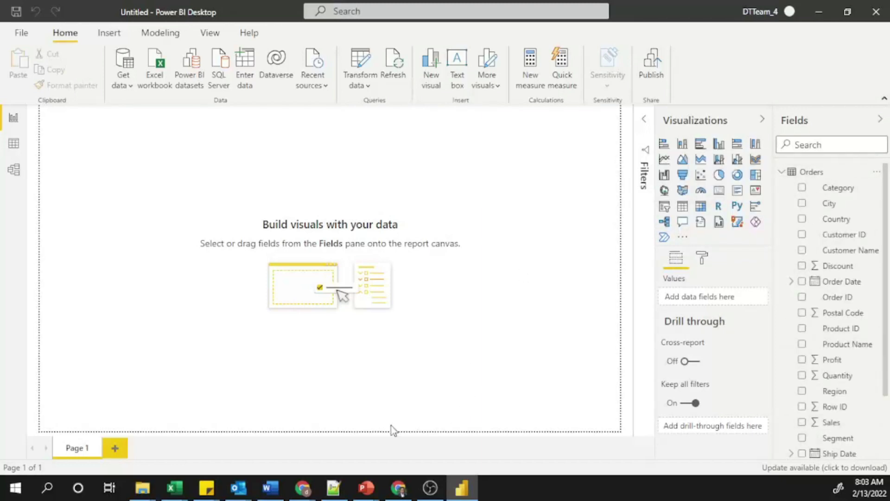
pyautogui.moveTo(174, 486)
pyautogui.click(492, 435)
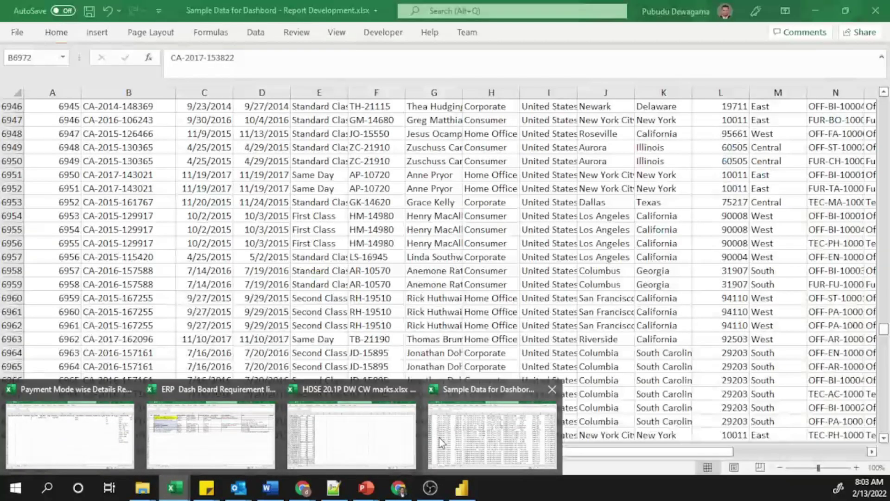
pyautogui.scroll(3, 229, 202)
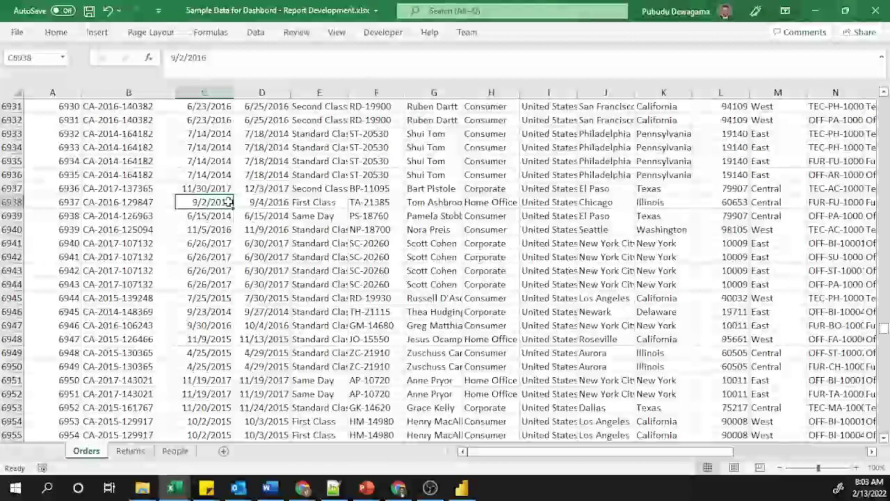
# - Jump to cell A1 of the Orders sheet, then return to Power BI Desktop
pyautogui.hotkey('ctrl', 'shift', 'Up')
pyautogui.click(48, 106)
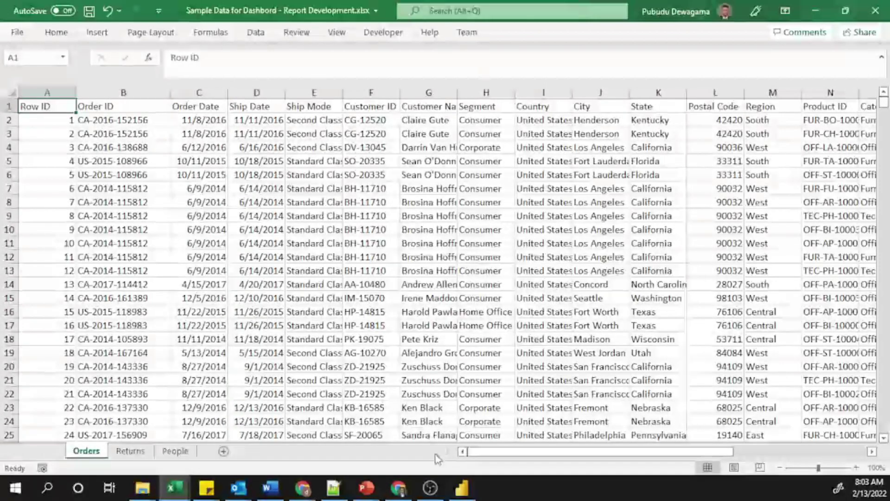
pyautogui.click(456, 490)
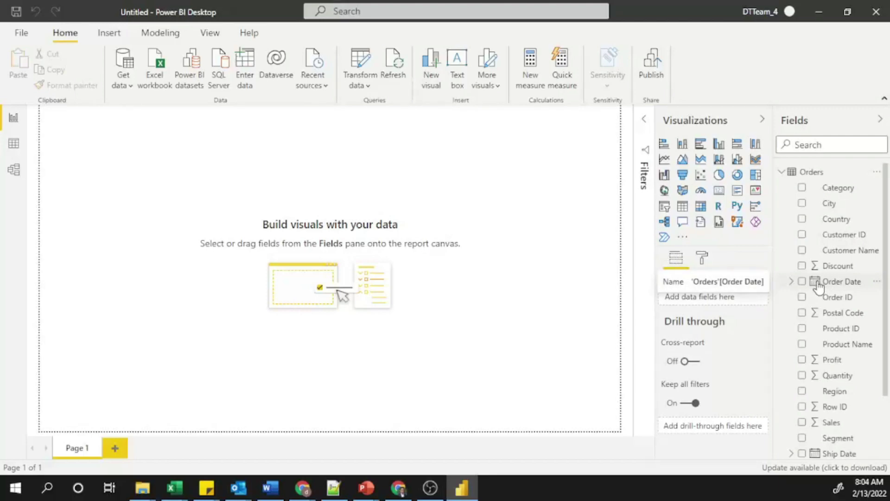
# - Expand People and Returns in the Fields pane to show their Column1 and Column2 fields
pyautogui.scroll(-3, 819, 285)
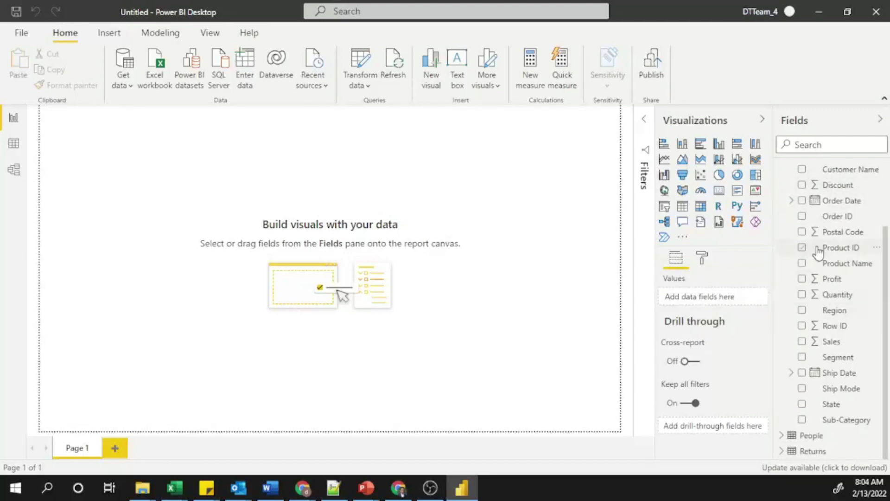
pyautogui.scroll(3, 818, 252)
pyautogui.scroll(-3, 821, 250)
pyautogui.click(788, 436)
pyautogui.scroll(-1, 790, 362)
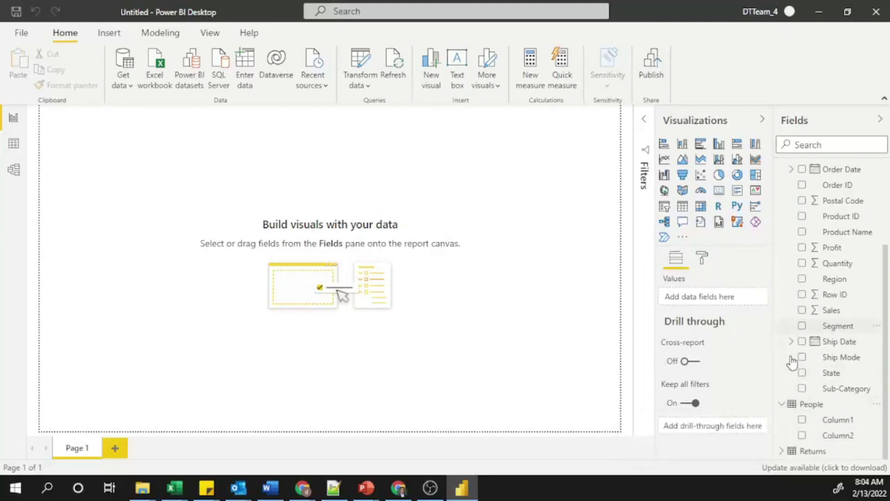
pyautogui.click(781, 450)
pyautogui.scroll(-1, 835, 394)
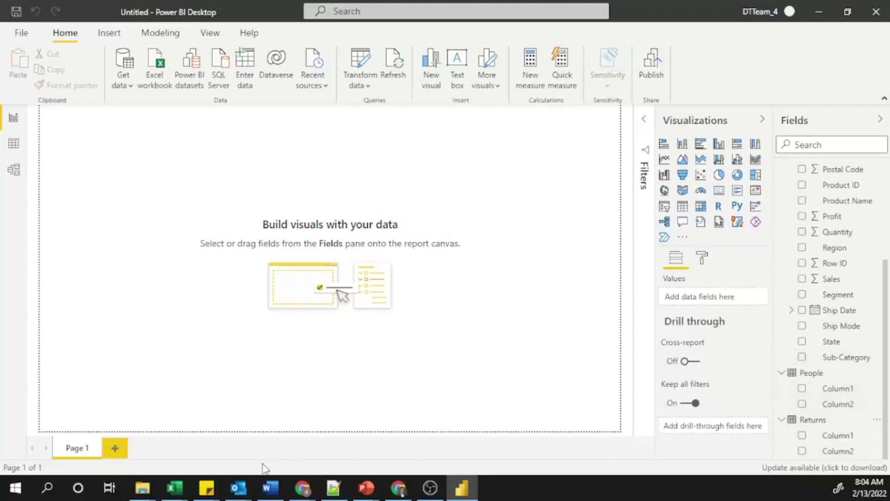
# - Check the header rows on Excel's Returns and People sheets, then go back to Power BI
pyautogui.click(184, 492)
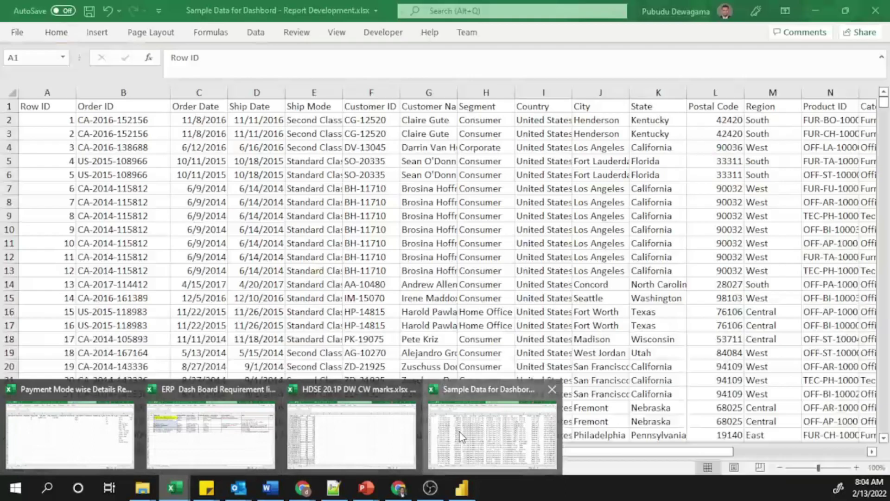
pyautogui.click(132, 450)
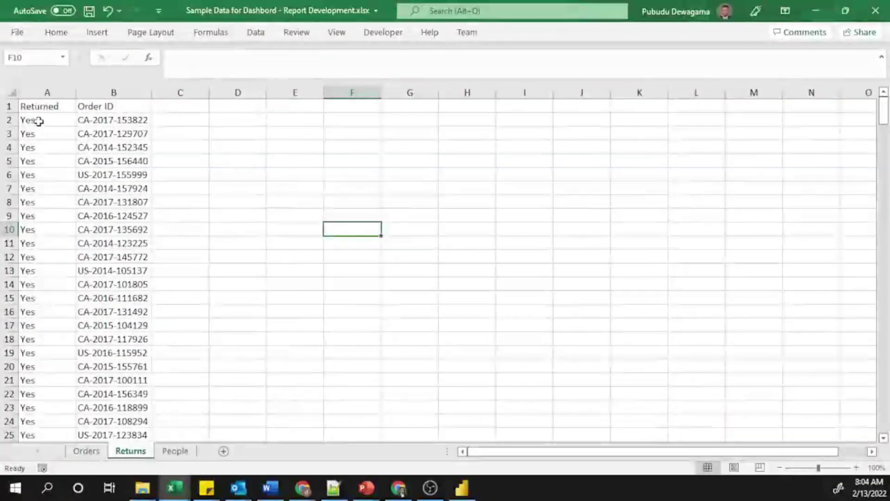
pyautogui.click(175, 450)
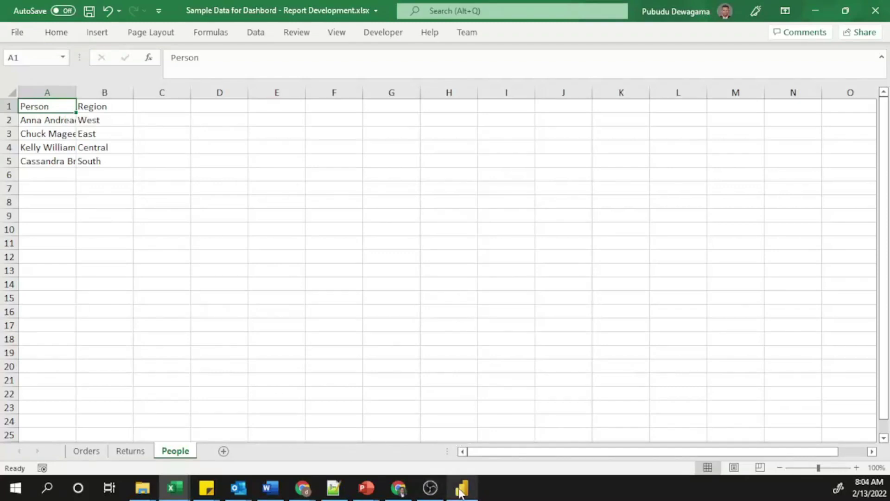
pyautogui.moveTo(460, 492)
pyautogui.click(453, 438)
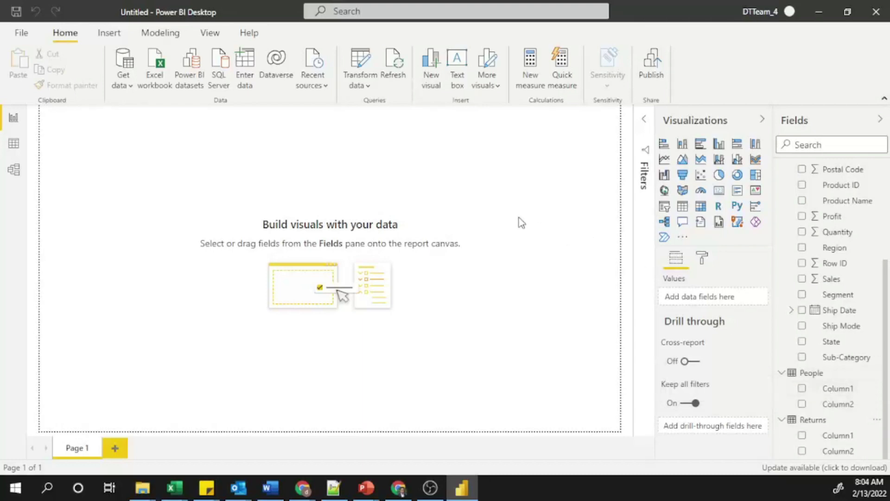
# - Launch the Power Query Editor with Transform data on the Home ribbon
pyautogui.click(362, 69)
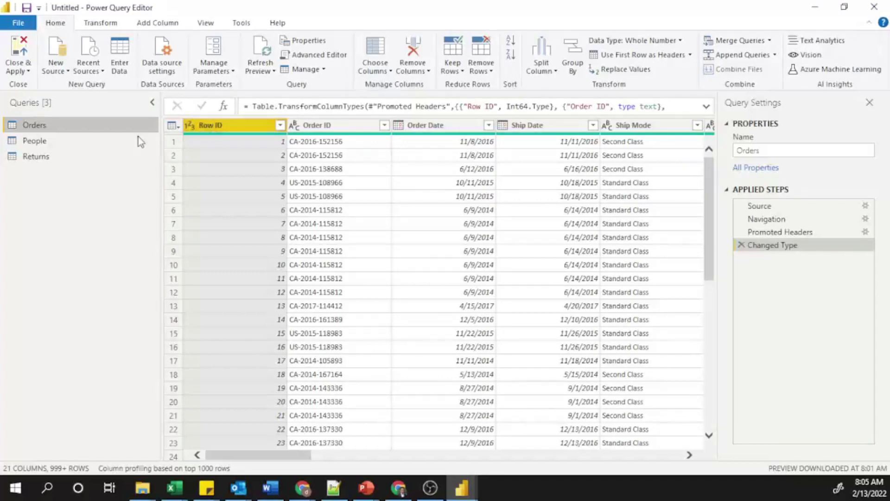
# - Promote People's first row to headers (Person, Region), redoing it, then select the Returns query
pyautogui.click(32, 143)
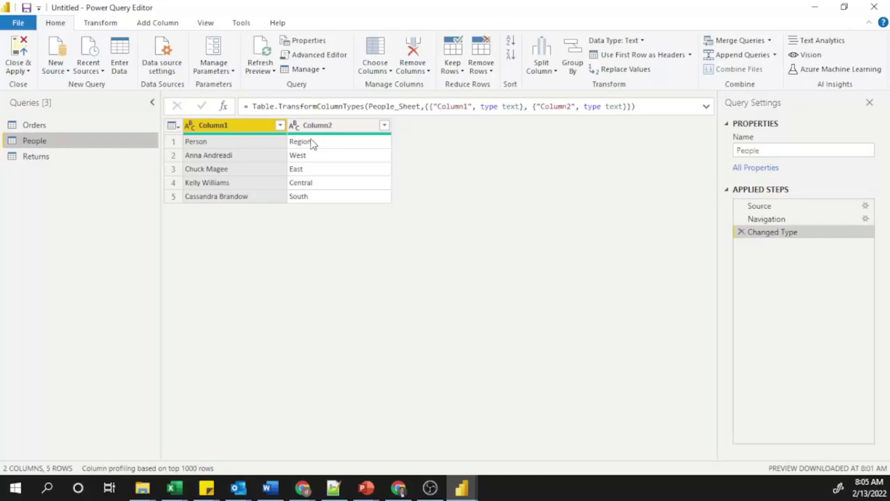
pyautogui.click(642, 55)
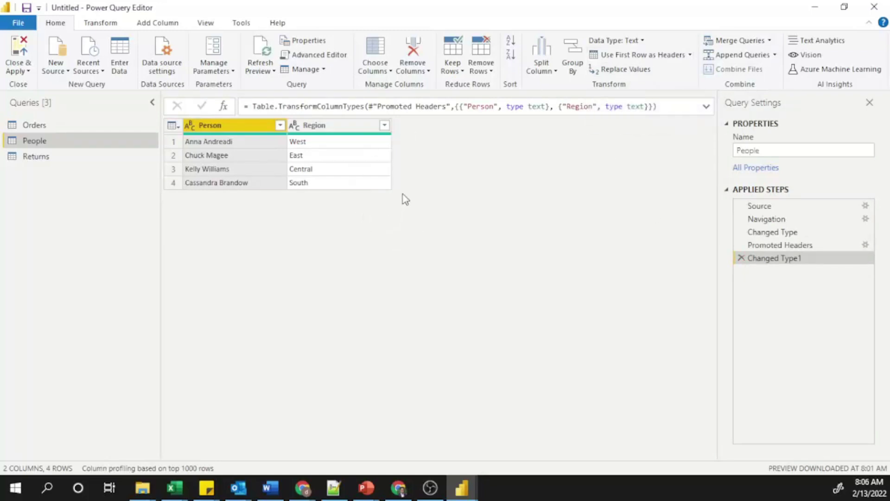
pyautogui.click(741, 259)
pyautogui.click(740, 245)
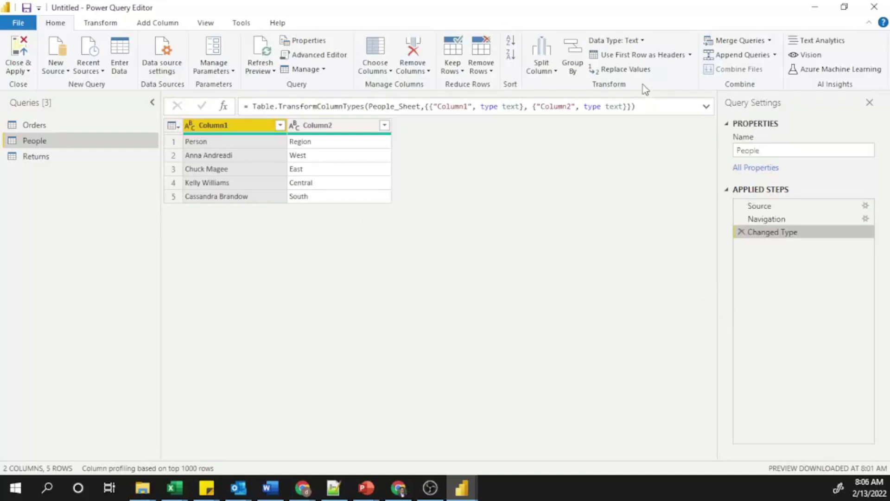
pyautogui.click(626, 57)
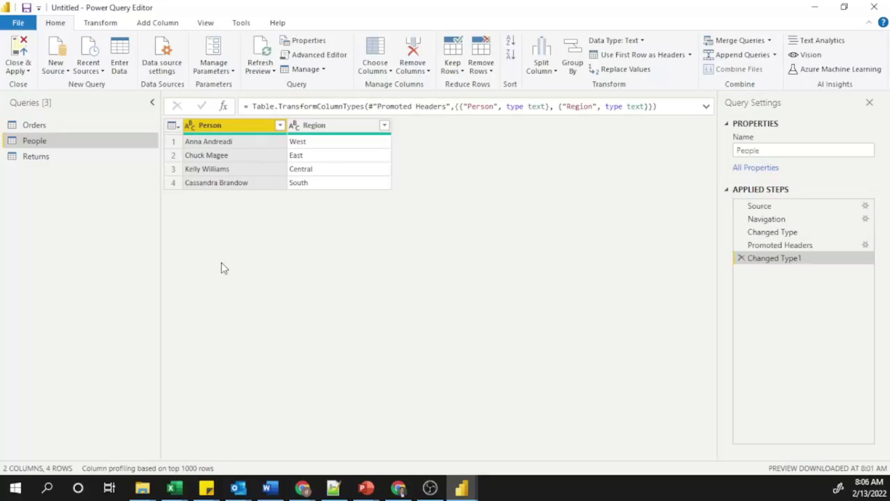
pyautogui.click(58, 158)
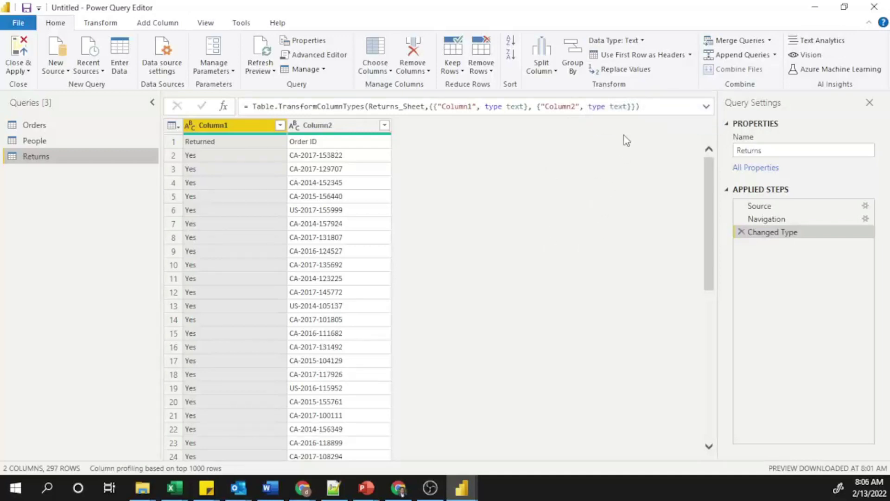
pyautogui.click(95, 22)
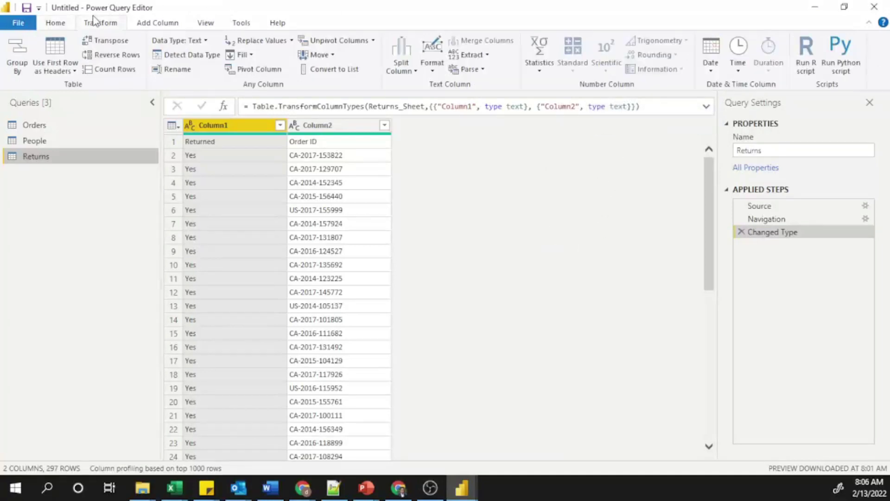
# - Promote Returns' first row to headers (Returned, Order ID) and Close & Apply
pyautogui.click(57, 58)
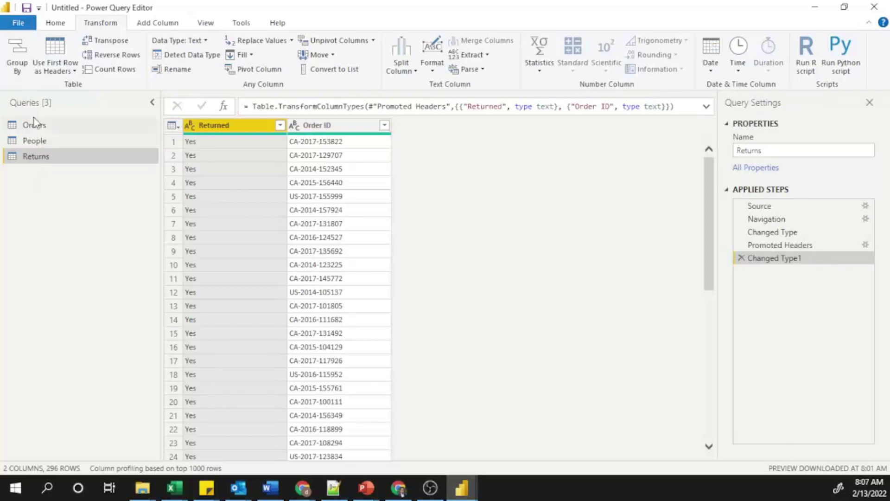
pyautogui.click(59, 23)
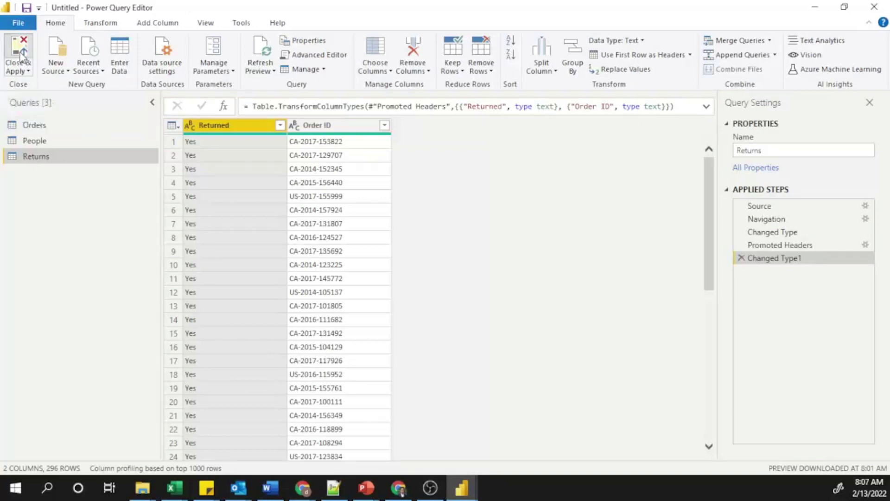
pyautogui.click(22, 55)
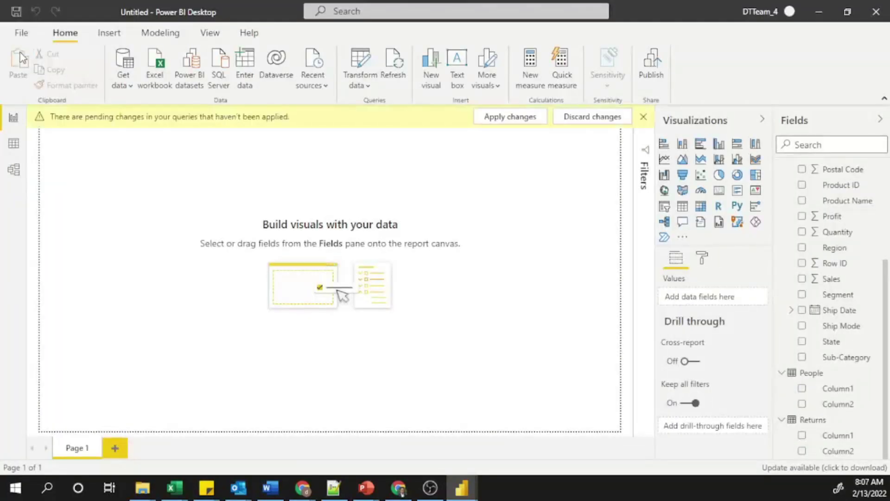